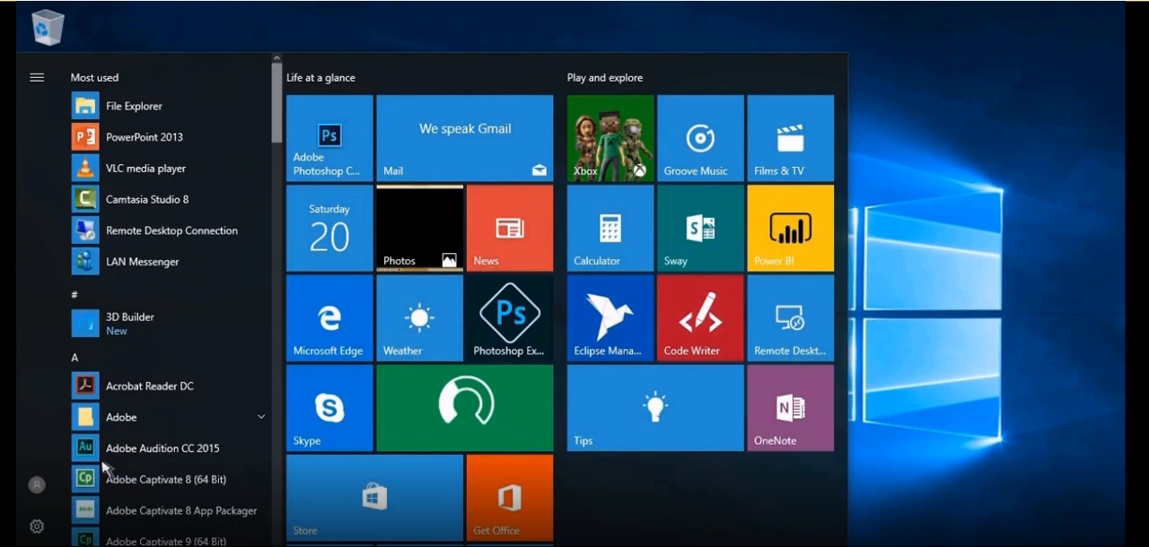
- Launch WordPad from the Windows Accessories group
{"action": "left_click_drag", "start_coordinate": [280, 105], "coordinate": [278, 529]}
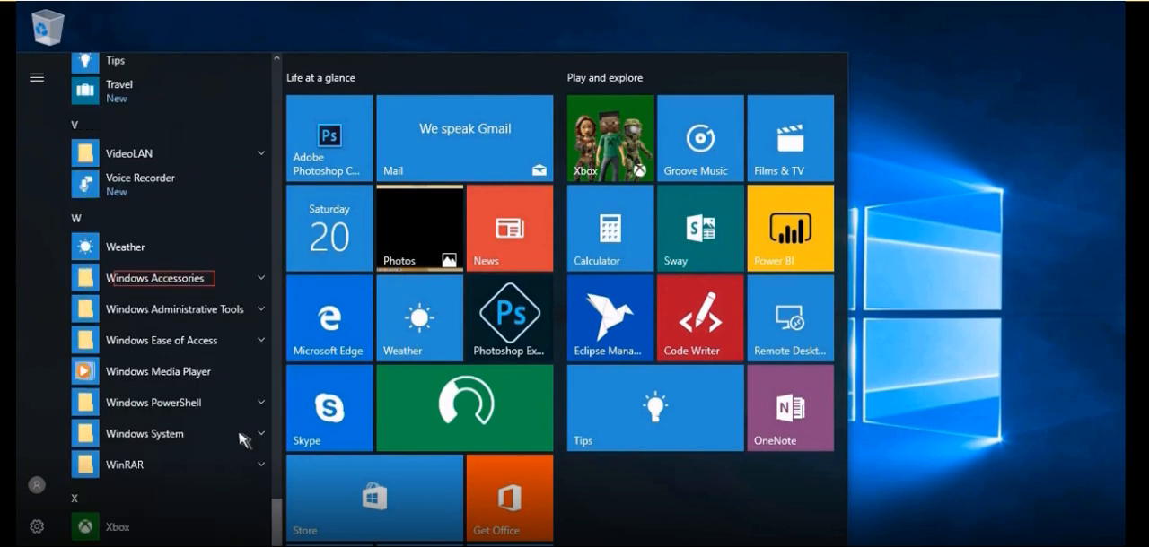
{"action": "left_click", "coordinate": [207, 278]}
{"action": "scroll", "coordinate": [236, 487], "scroll_direction": "down", "scroll_amount": 3}
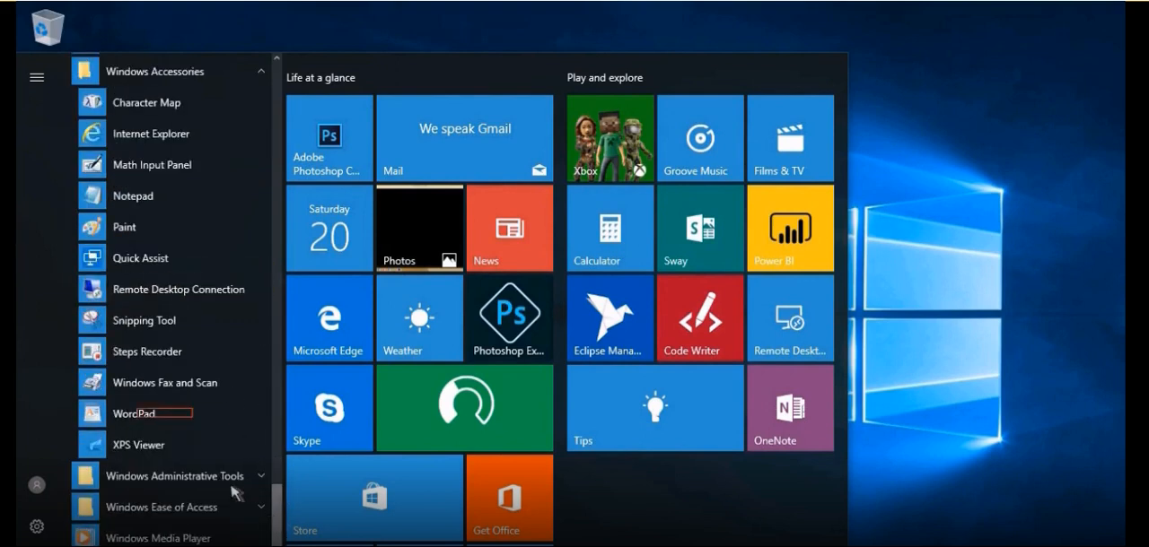
{"action": "left_click", "coordinate": [192, 407]}
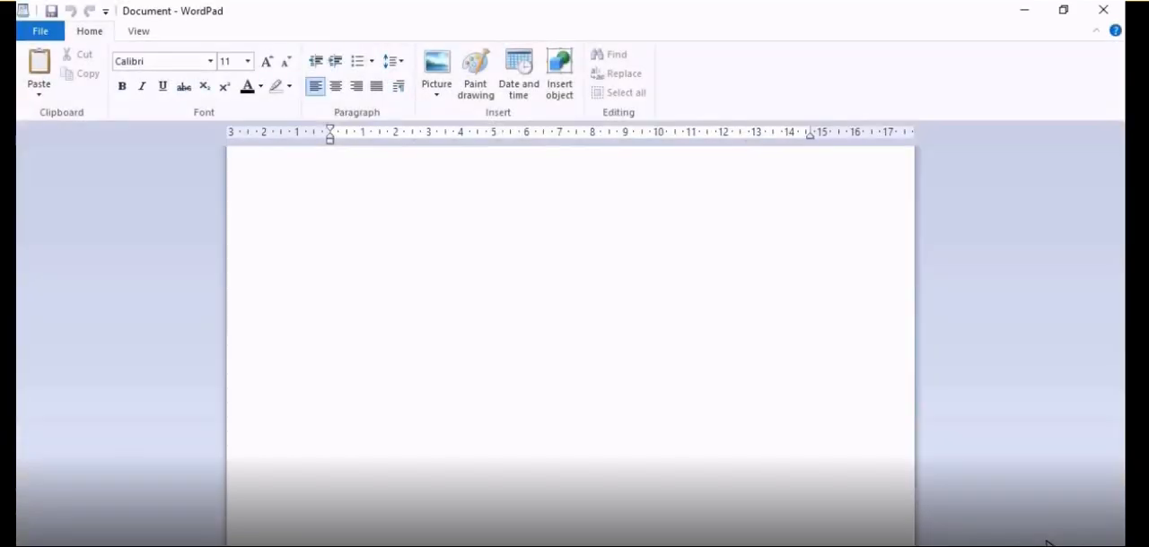
- Enter a paragraph about Mumbai, starting "Mumbai (also known as Bombay, the official name until 1995) is the capital city of the Indian state of Maharashtra"
{"action": "left_click", "coordinate": [325, 171]}
{"action": "type", "text": "Mumbai (also kn"}
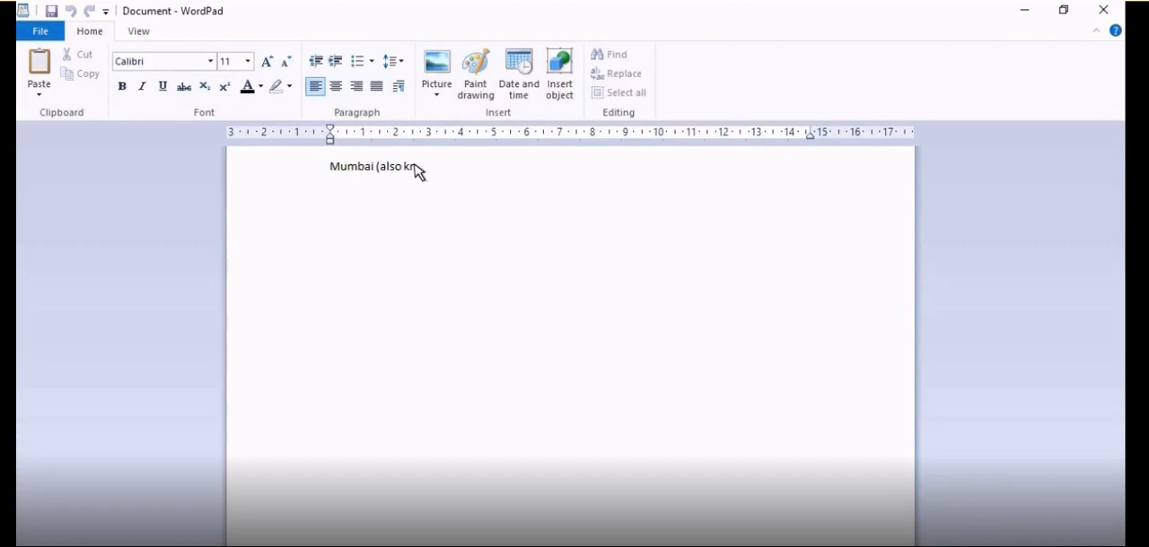
{"action": "type", "text": "own as Bombay, the official name until 1995) is the capital city of the Indian "}
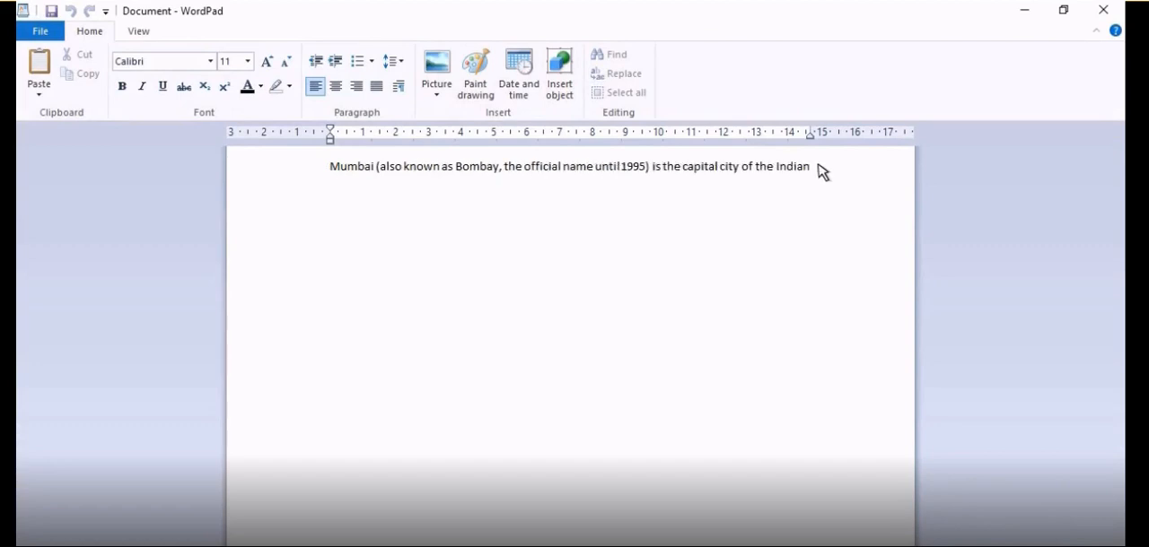
{"action": "type", "text": "state of Maharashtra. It is the most populous city in India and the ninth most populous agglomeration in the world, with an estimated city population of 18.4 million. Along with the neighbouring regions of the Mumbai Metropolitan Region, it is one of the most populous urban regions in the world and the second most populous metropolitan area in India, with a population of 20.7 million as of 2011.  Mumbai lies on the west coast of India and has a deep natural harbour. In 2008, Mumbai was named an alpha world city. It is also the wealthiest city in India, and has the highest GDP of any city in South, West, or Central Asia. Mumbai has the highest number of billionaires and millionaires among all cities in India."}
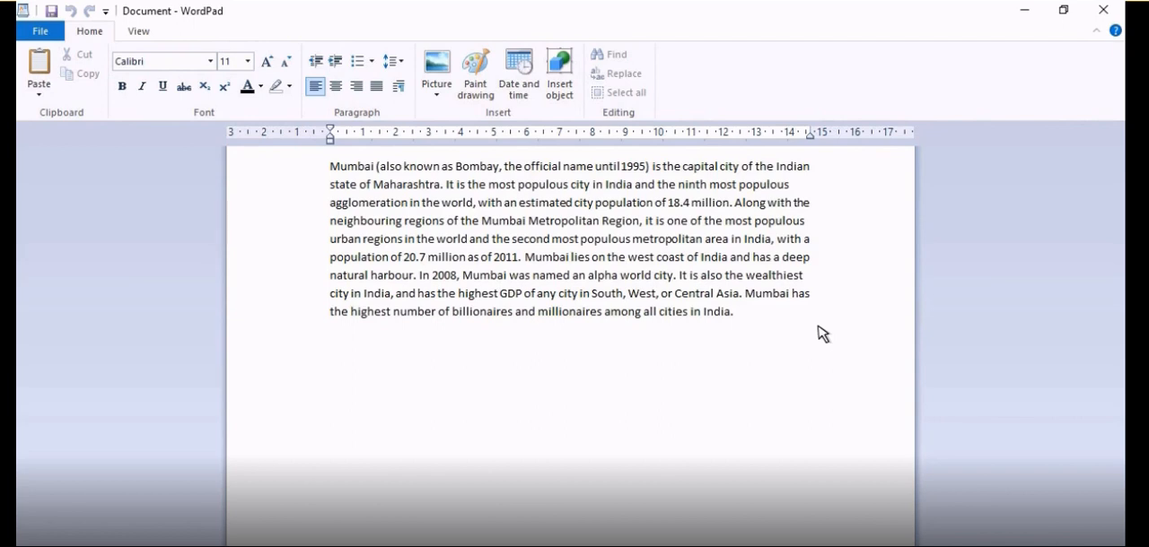
- Insert a new line above the paragraph and enter the heading "Mumbai" on it
{"action": "left_click", "coordinate": [331, 167]}
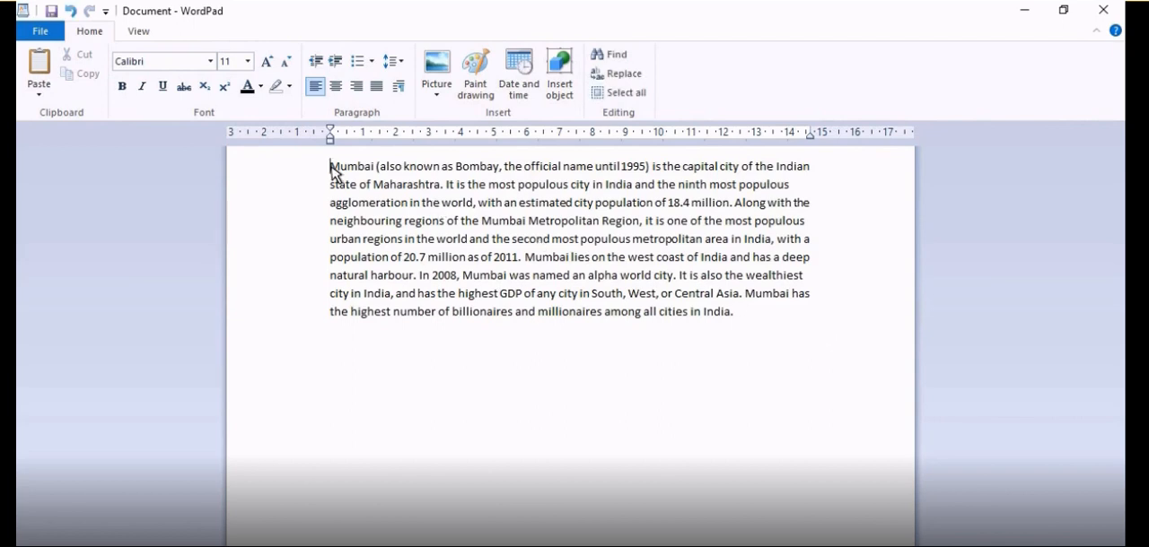
{"action": "key", "text": "Return"}
{"action": "key", "text": "Up"}
{"action": "key", "text": "Up"}
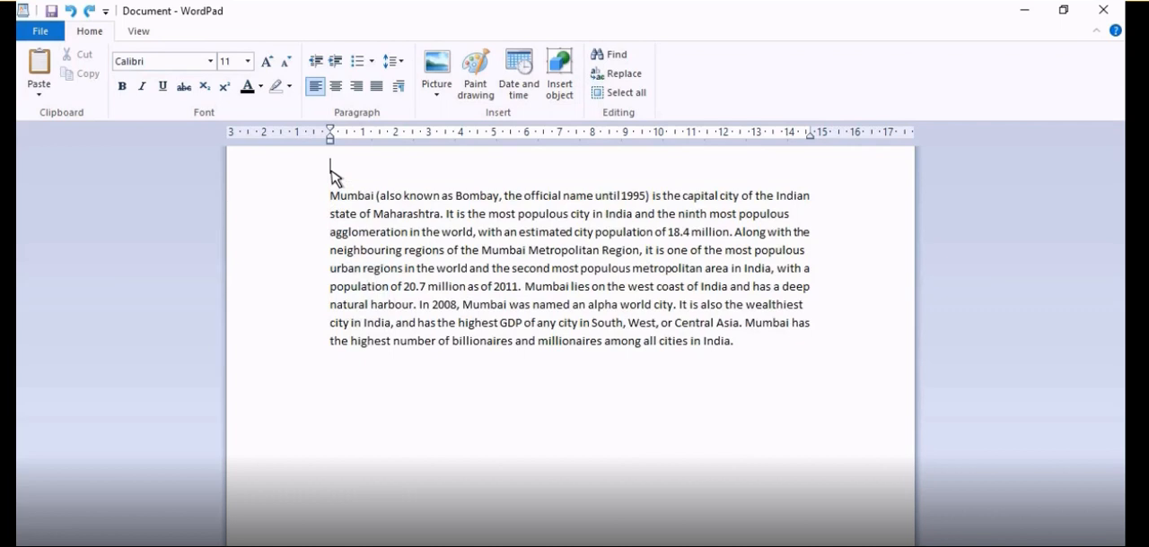
{"action": "type", "text": "Mumbai"}
- Remove the letters "um" from the word "Mumbai" at the start of the paragraph
{"action": "left_click", "coordinate": [348, 196]}
{"action": "key", "text": "BackSpace"}
{"action": "key", "text": "BackSpace"}
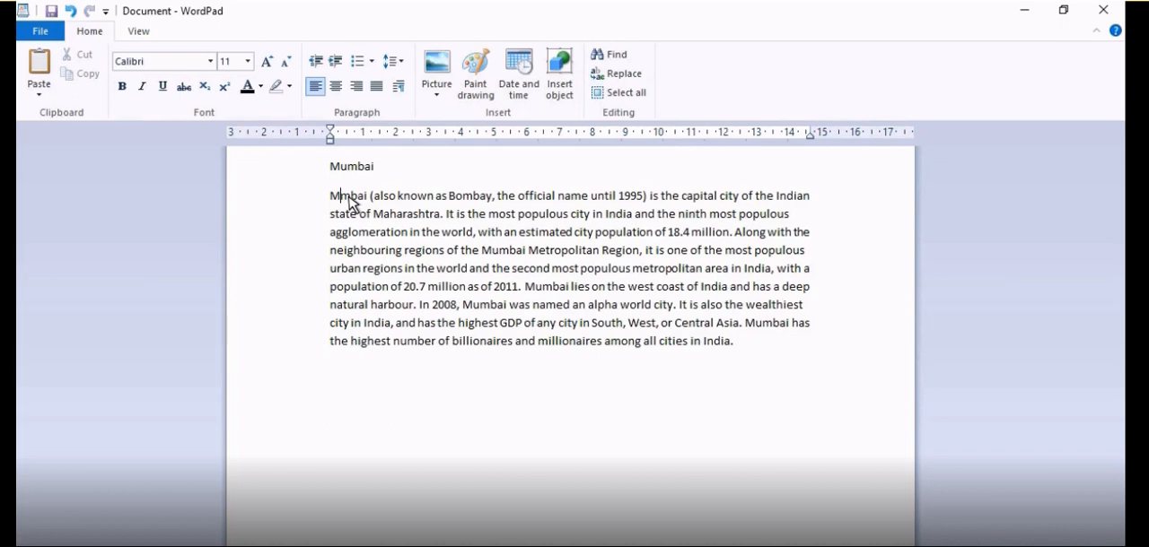
{"action": "key", "text": "Delete"}
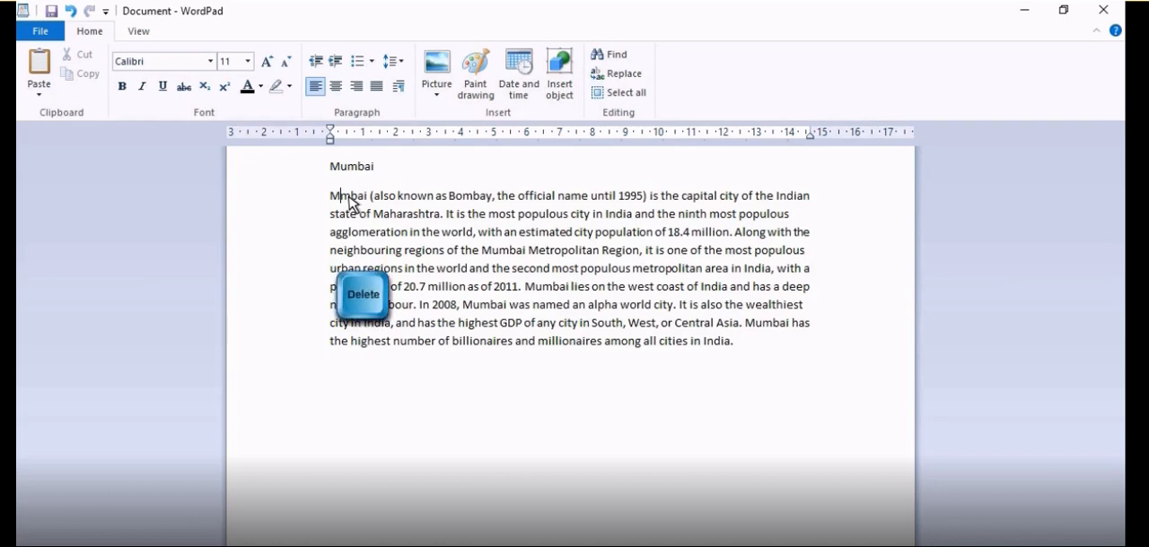
{"action": "key", "text": "Delete"}
- Delete the shortened word "Mbai" at the start of the paragraph and undo that deletion
{"action": "double_click", "coordinate": [336, 195]}
{"action": "left_click", "coordinate": [331, 197]}
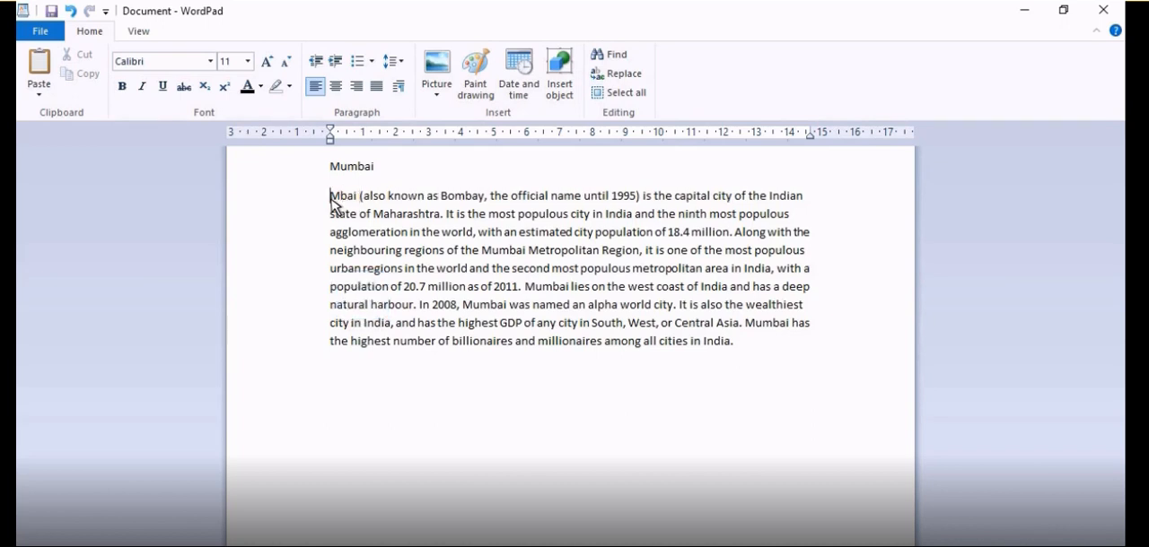
{"action": "left_click_drag", "start_coordinate": [331, 197], "coordinate": [359, 199]}
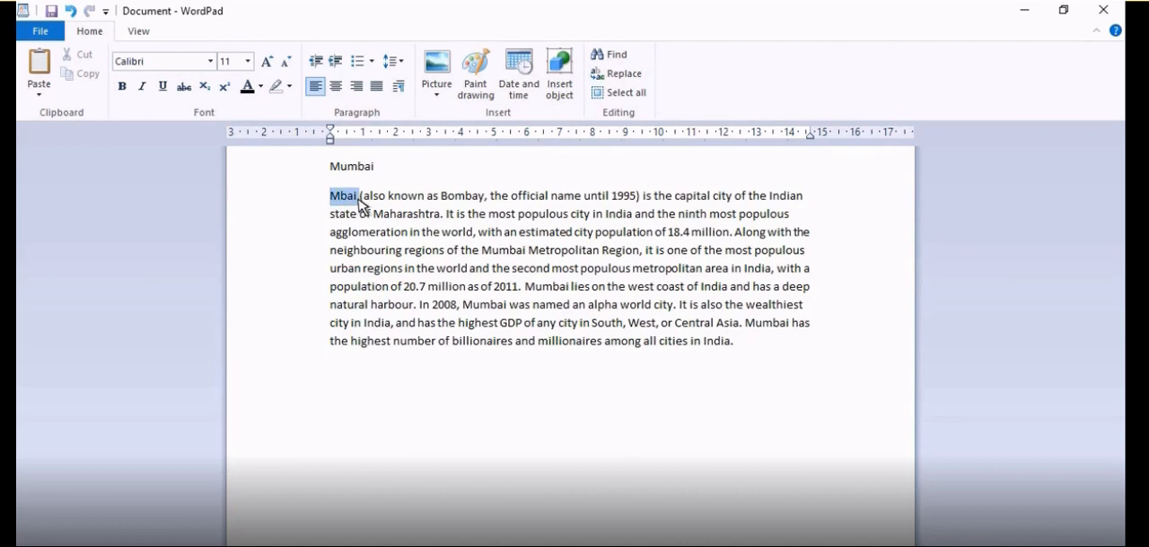
{"action": "key", "text": "Delete"}
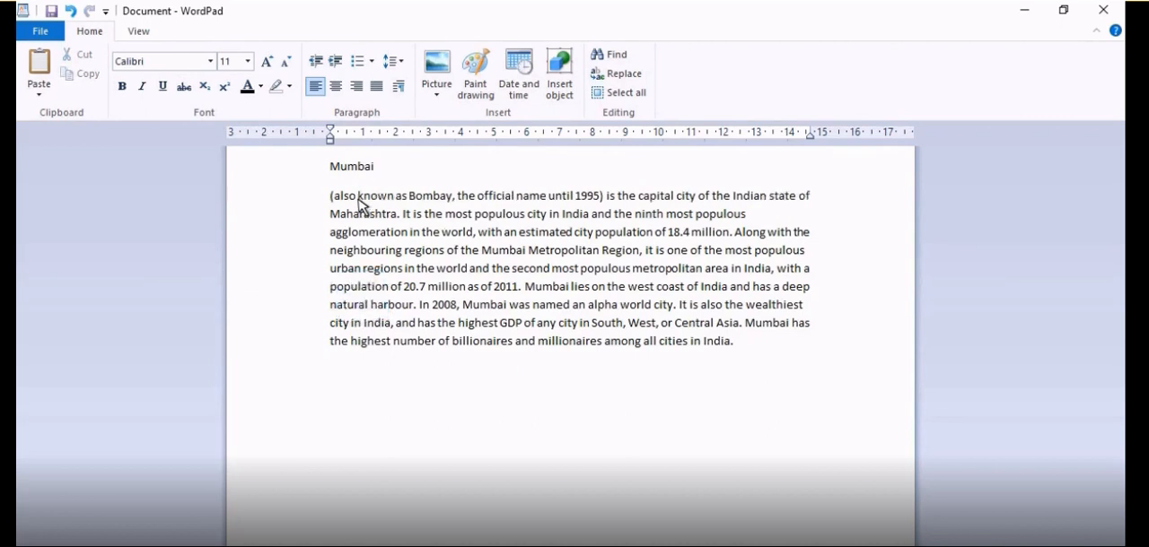
{"action": "key", "text": "ctrl+z"}
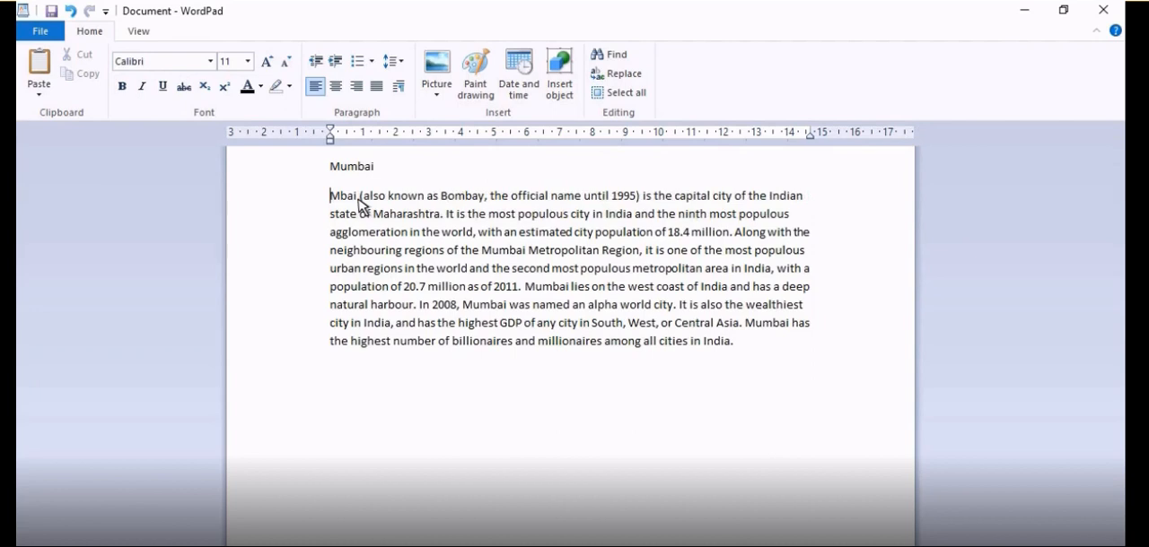
{"action": "key", "text": "shift+Right"}
{"action": "key", "text": "shift+Right"}
{"action": "key", "text": "shift+Right"}
{"action": "key", "text": "shift+Right"}
{"action": "key", "text": "shift+Right"}
{"action": "key", "text": "shift+Left"}
{"action": "key", "text": "shift+Left"}
{"action": "key", "text": "shift+Left"}
{"action": "key", "text": "shift+Left"}
{"action": "key", "text": "shift+Left"}
- Delete the word "Mbai" so that the paragraph starts with "(also known as Bombay"
{"action": "double_click", "coordinate": [344, 204]}
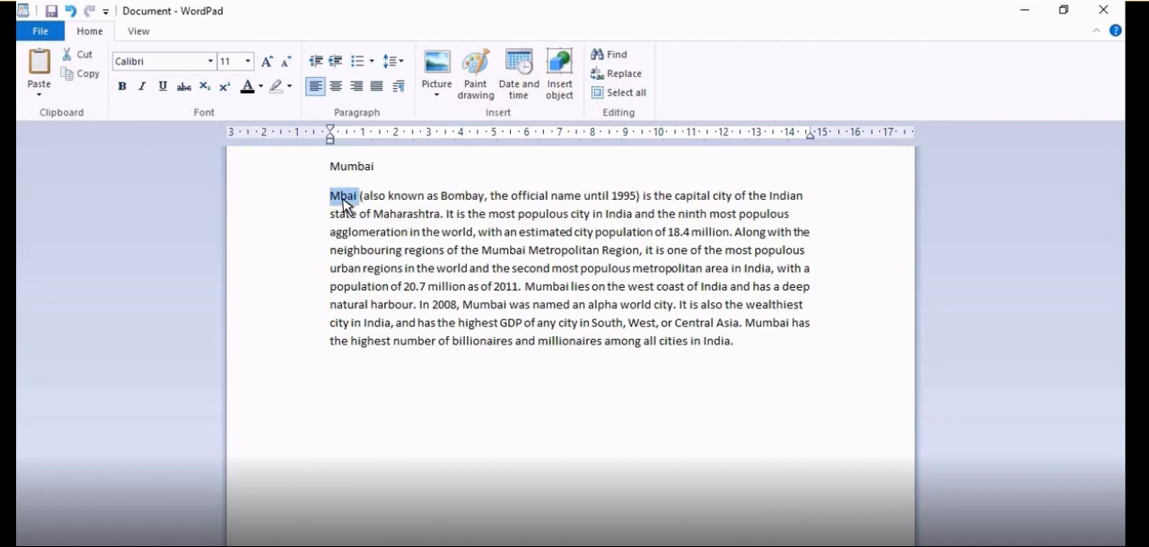
{"action": "key", "text": "Delete"}
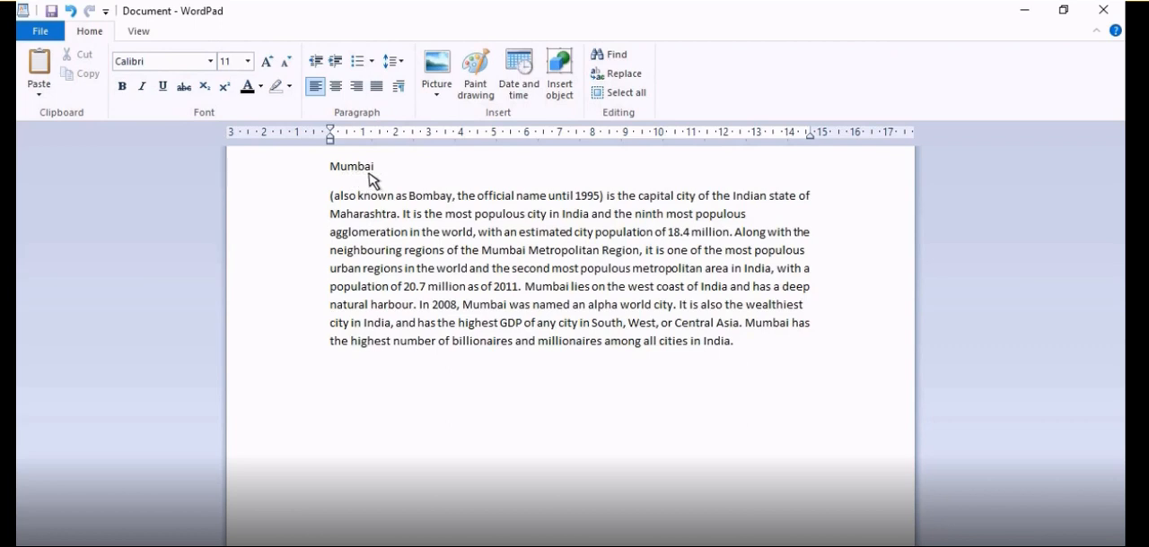
- Centre the "Mumbai" heading and set its font size to 16
{"action": "double_click", "coordinate": [332, 170]}
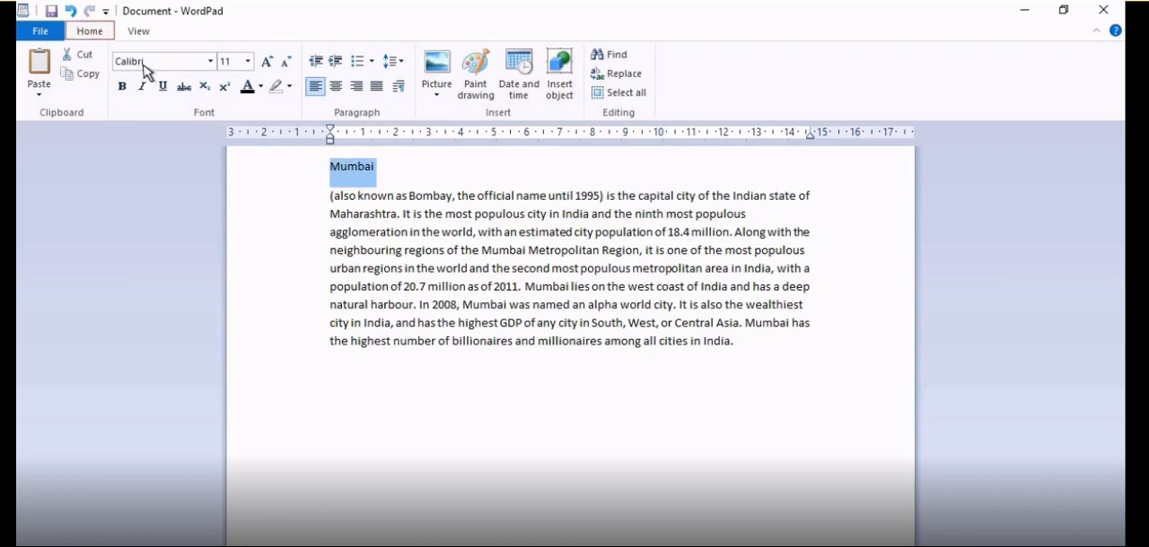
{"action": "left_click", "coordinate": [336, 86]}
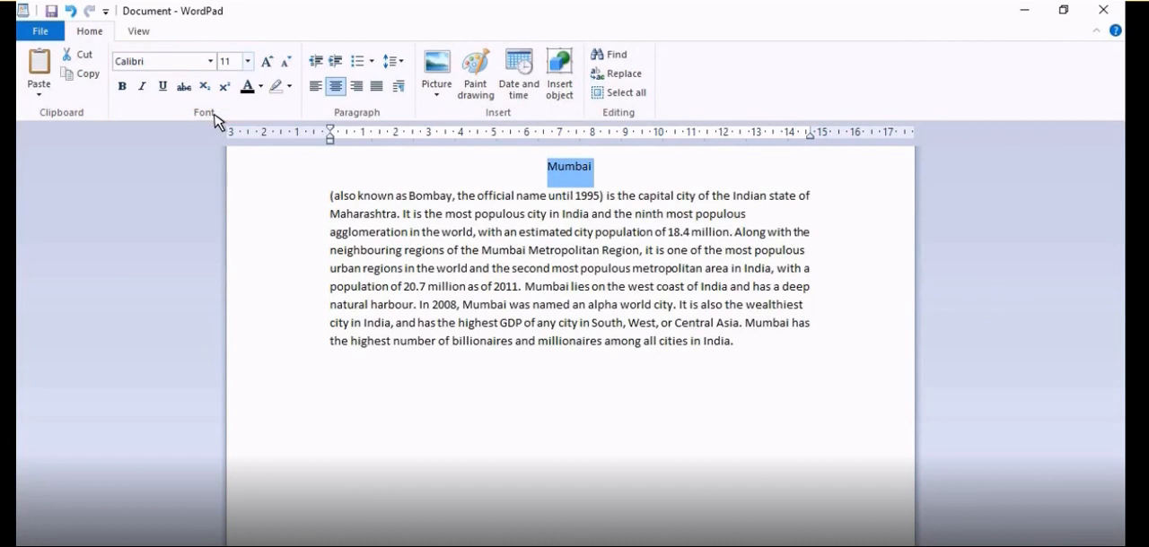
{"action": "left_click", "coordinate": [248, 62]}
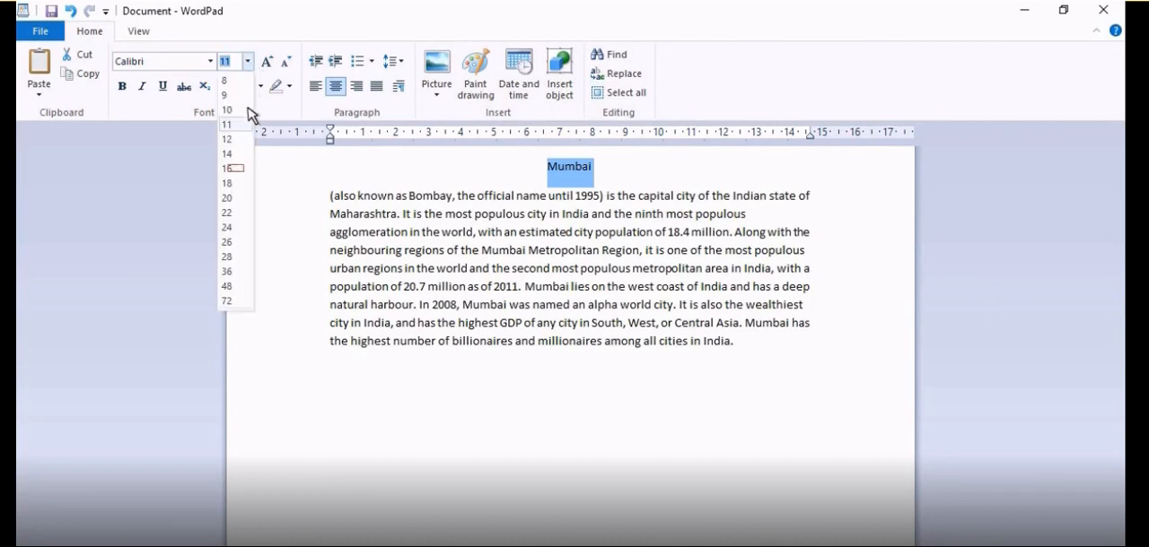
{"action": "left_click", "coordinate": [232, 169]}
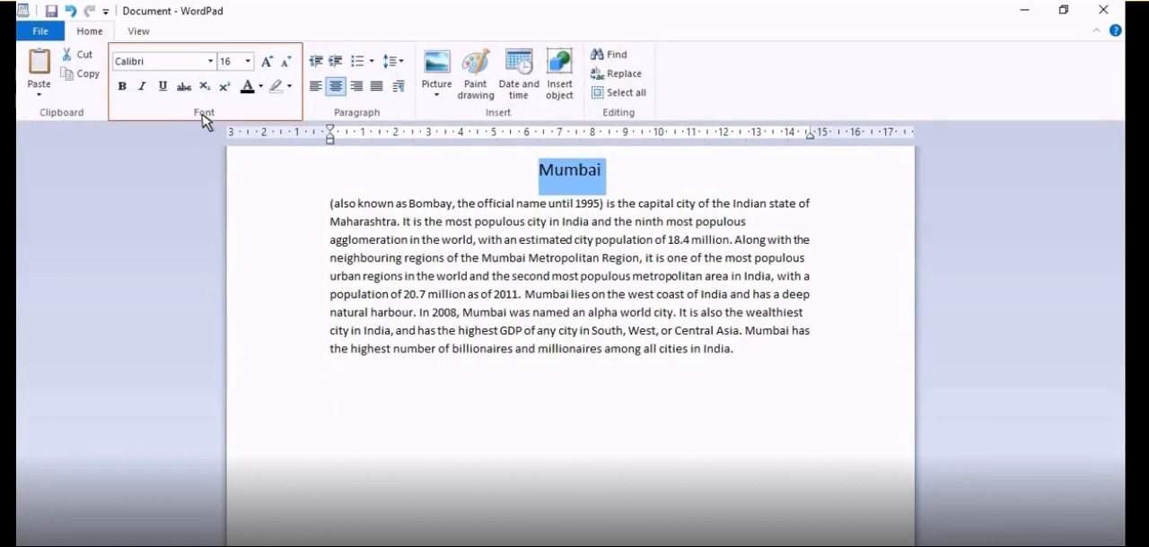
- Make the "Mumbai" heading bold and colour its text green
{"action": "left_click", "coordinate": [123, 87]}
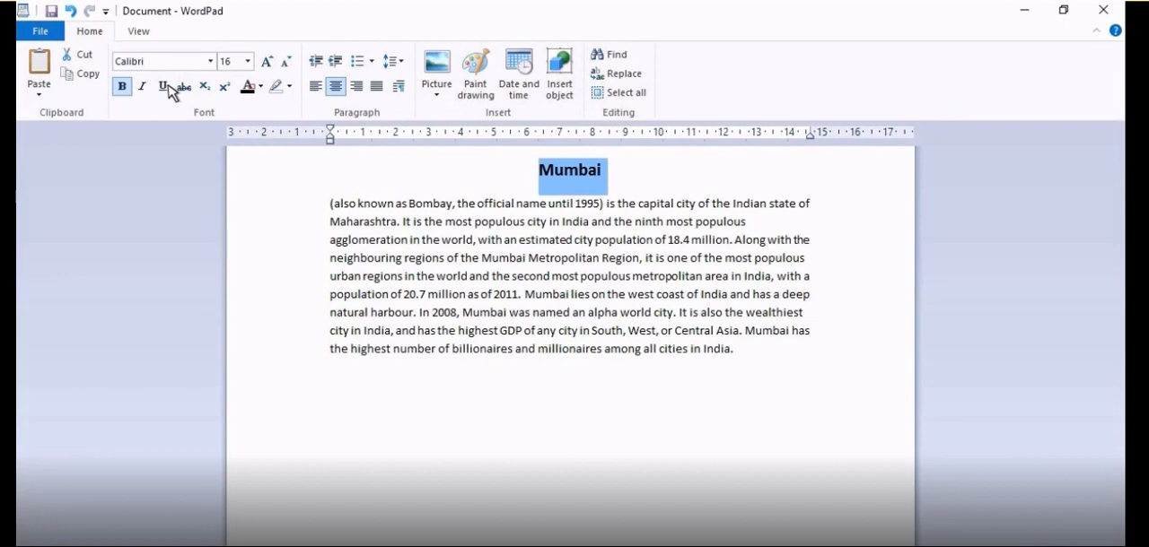
{"action": "left_click", "coordinate": [259, 87]}
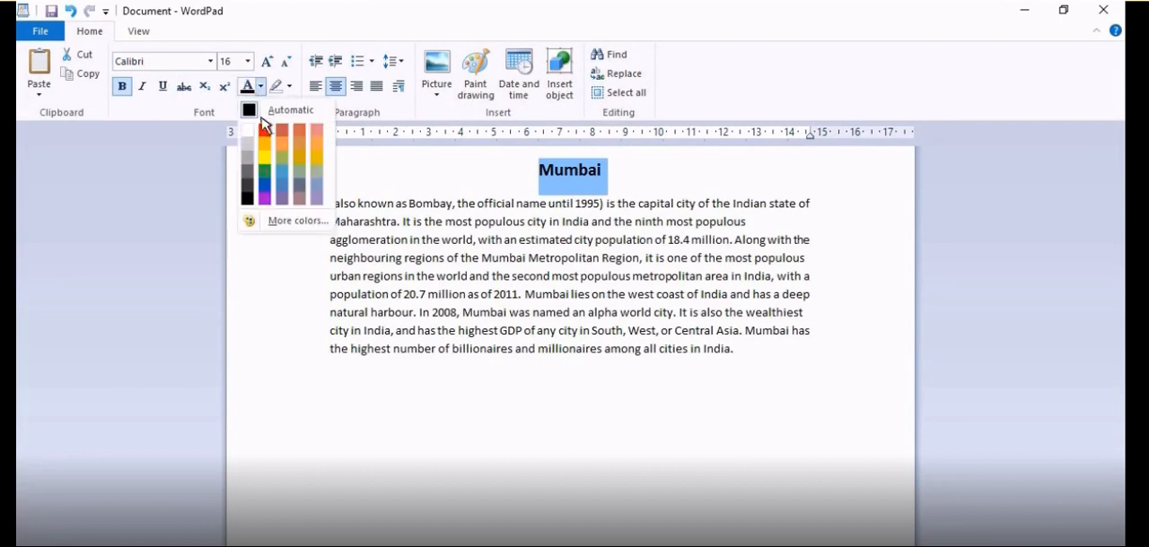
{"action": "left_click", "coordinate": [264, 171]}
{"action": "left_click", "coordinate": [266, 181]}
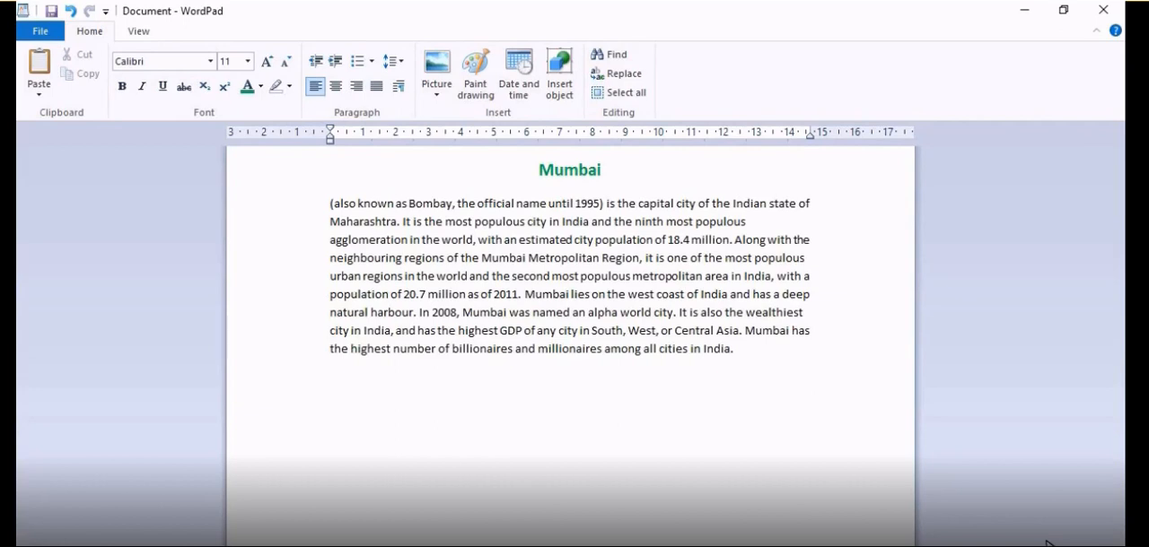
- Save the document to the Desktop in Rich Text Format under the file name "Mumbai"
{"action": "left_click", "coordinate": [40, 32]}
{"action": "left_click", "coordinate": [55, 139]}
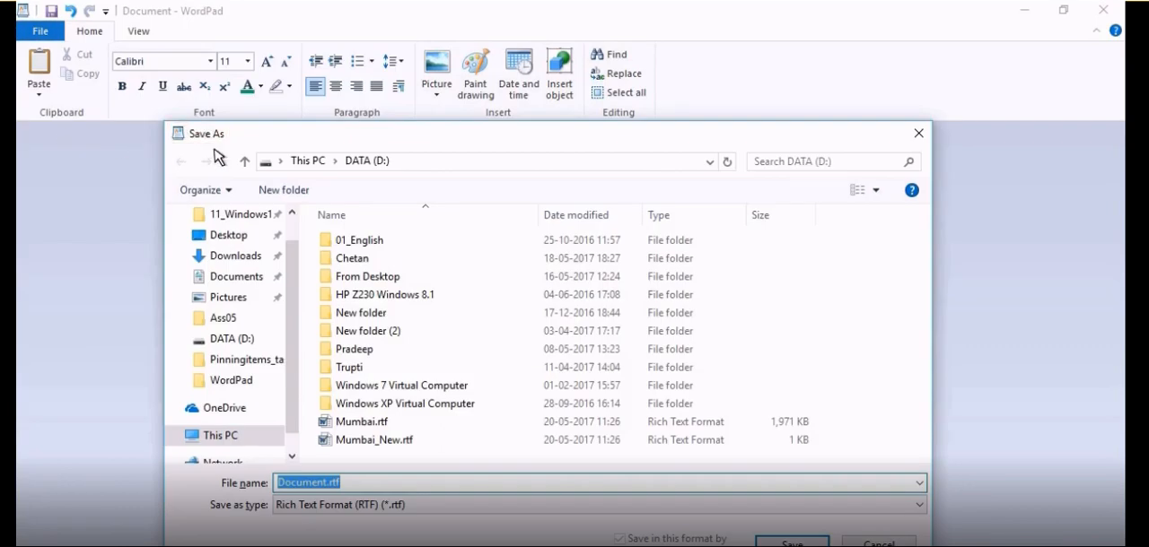
{"action": "type", "text": "Mumbai"}
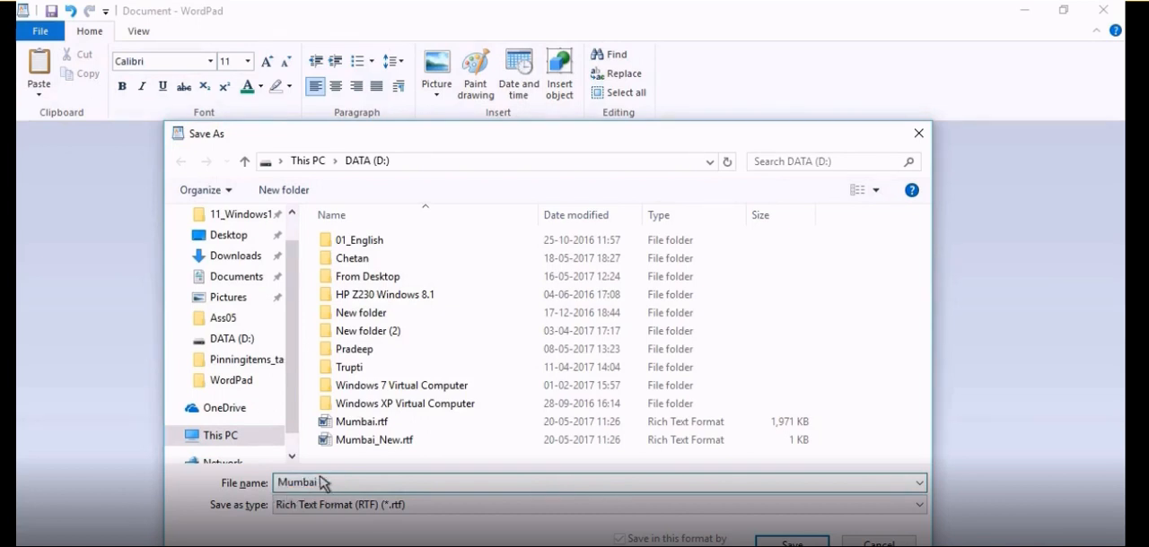
{"action": "left_click", "coordinate": [217, 238]}
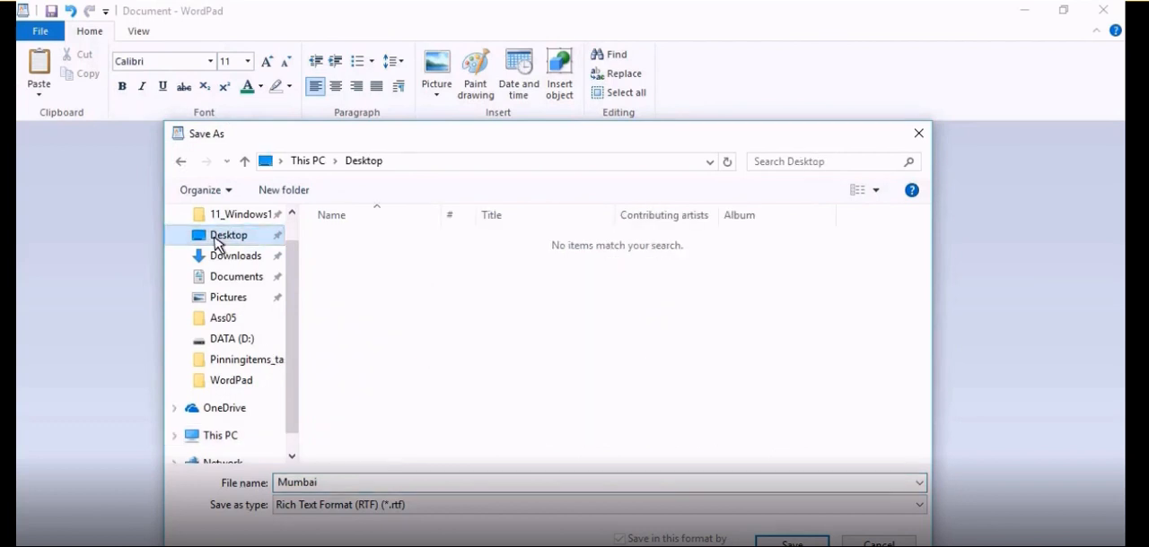
{"action": "left_click", "coordinate": [791, 542]}
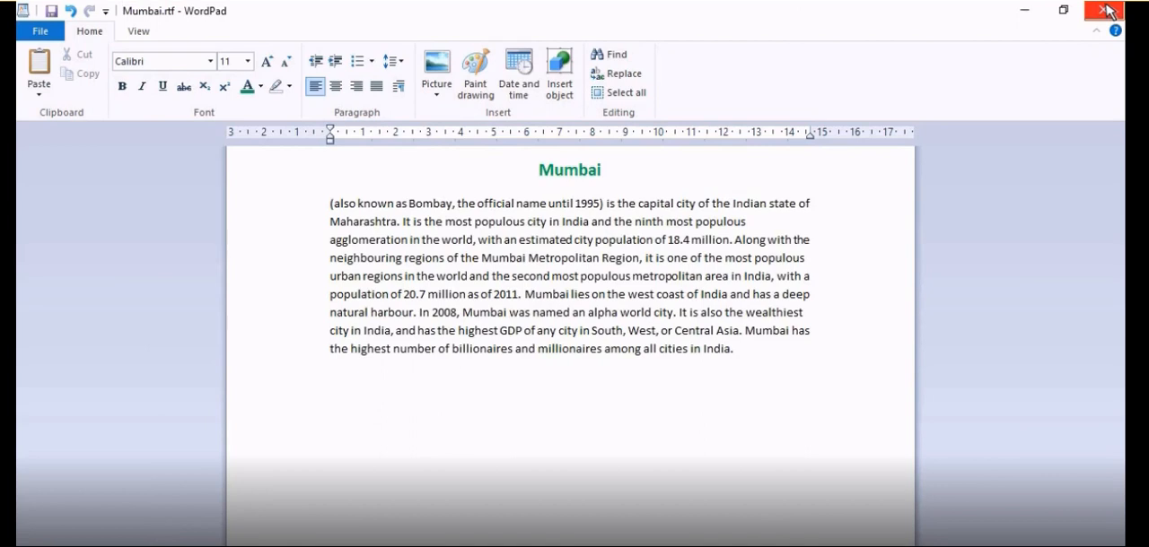
- Close WordPad and reopen Mumbai.rtf from the desktop
{"action": "left_click", "coordinate": [1105, 10]}
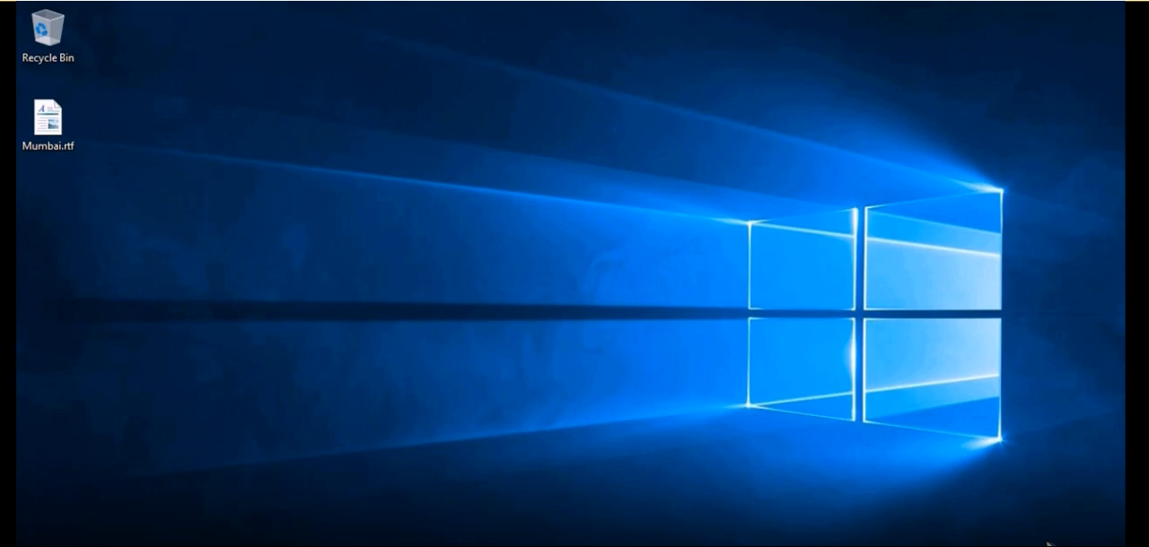
{"action": "double_click", "coordinate": [47, 124]}
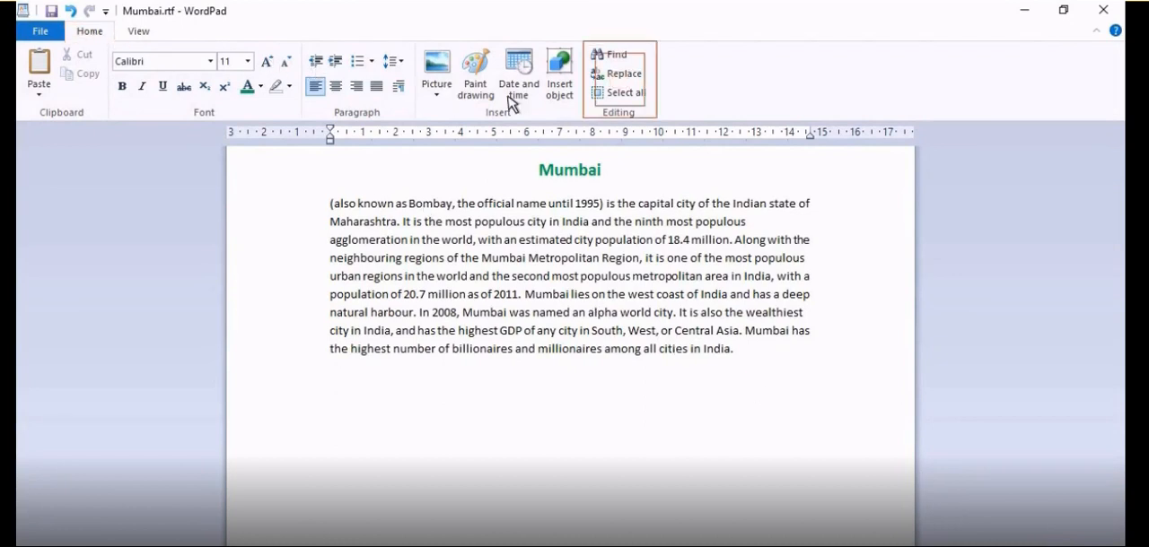
- Search the document for the word "Region"
{"action": "left_click", "coordinate": [617, 55]}
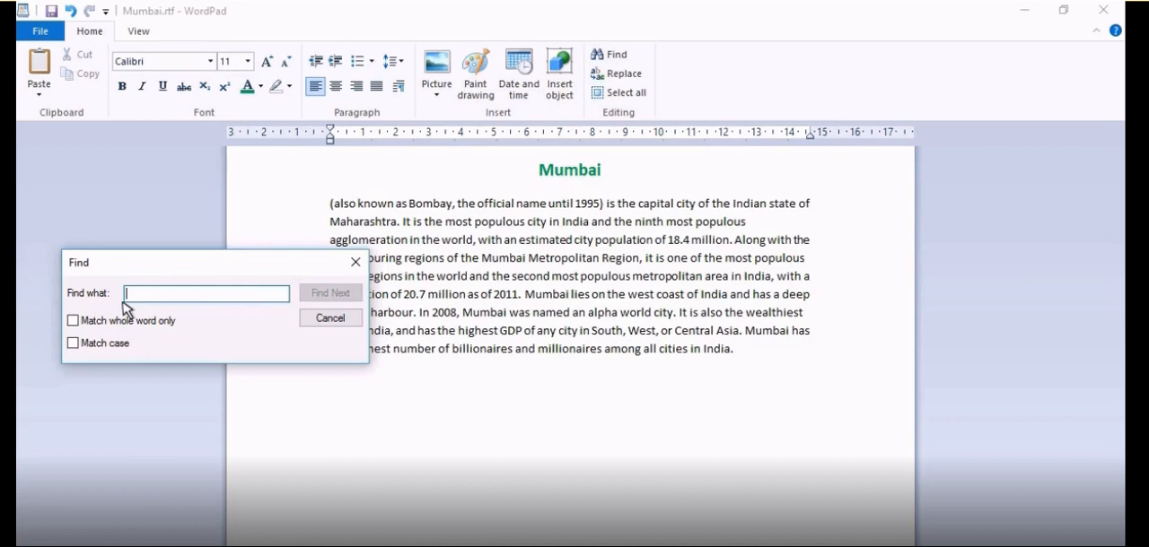
{"action": "type", "text": "Region"}
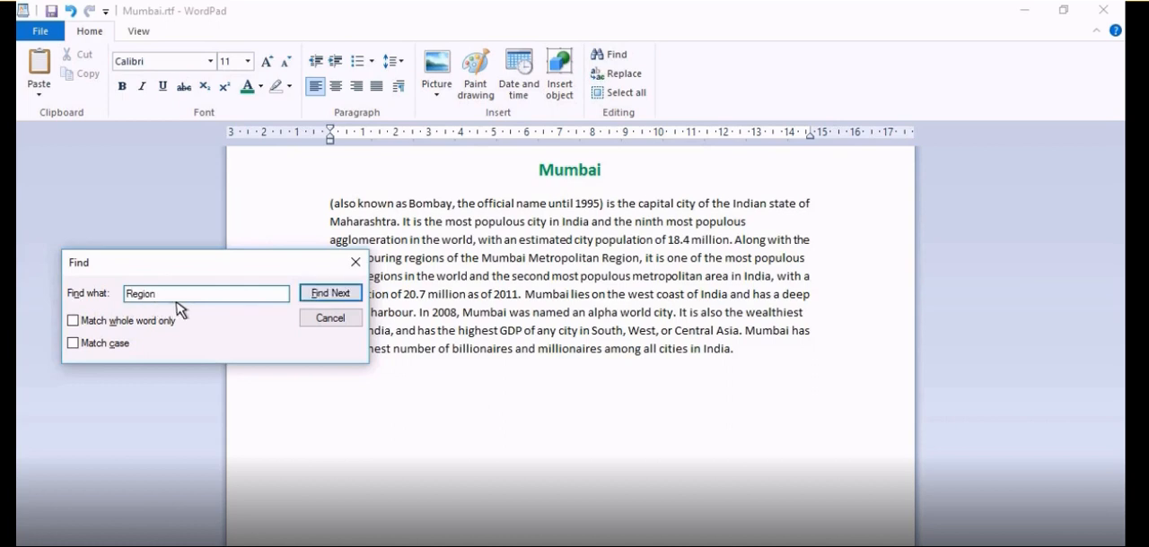
{"action": "left_click", "coordinate": [330, 296]}
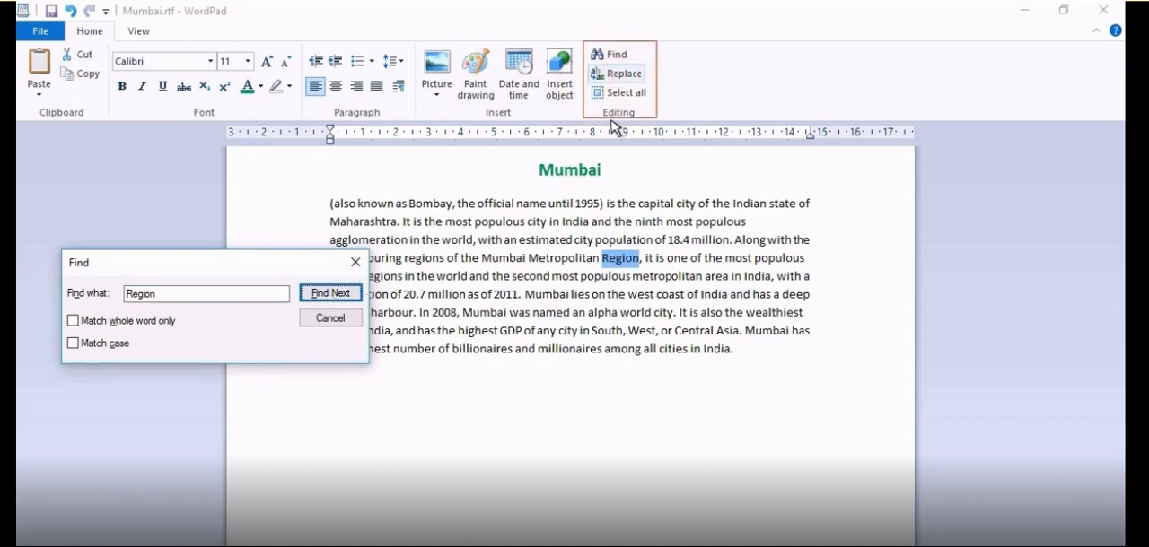
- Replace "Region" with "Zone" in the phrase "Mumbai Metropolitan Region", changing only this occurrence
{"action": "left_click", "coordinate": [619, 74]}
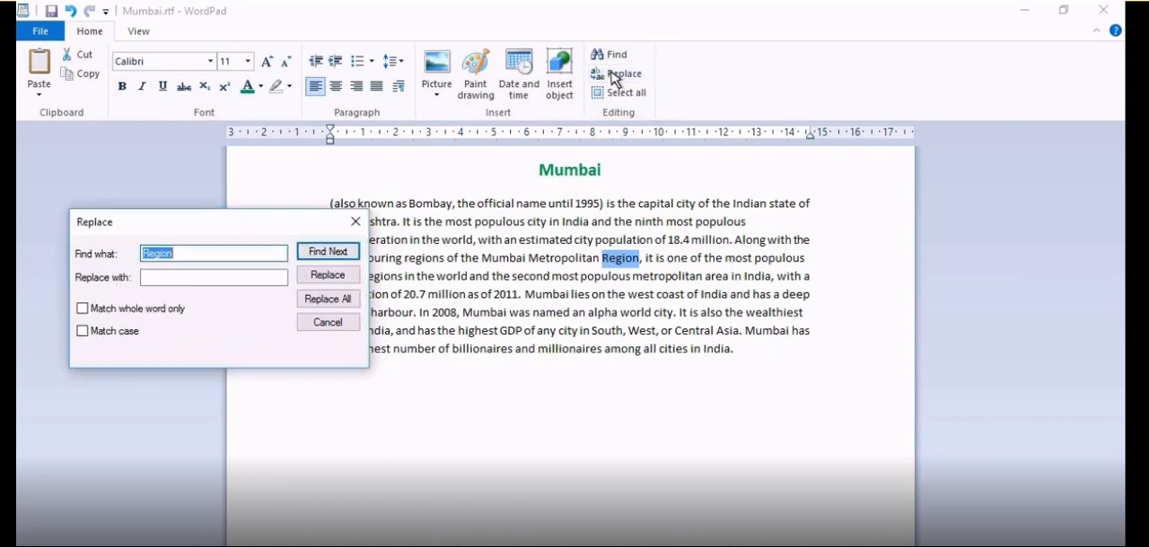
{"action": "left_click", "coordinate": [144, 280]}
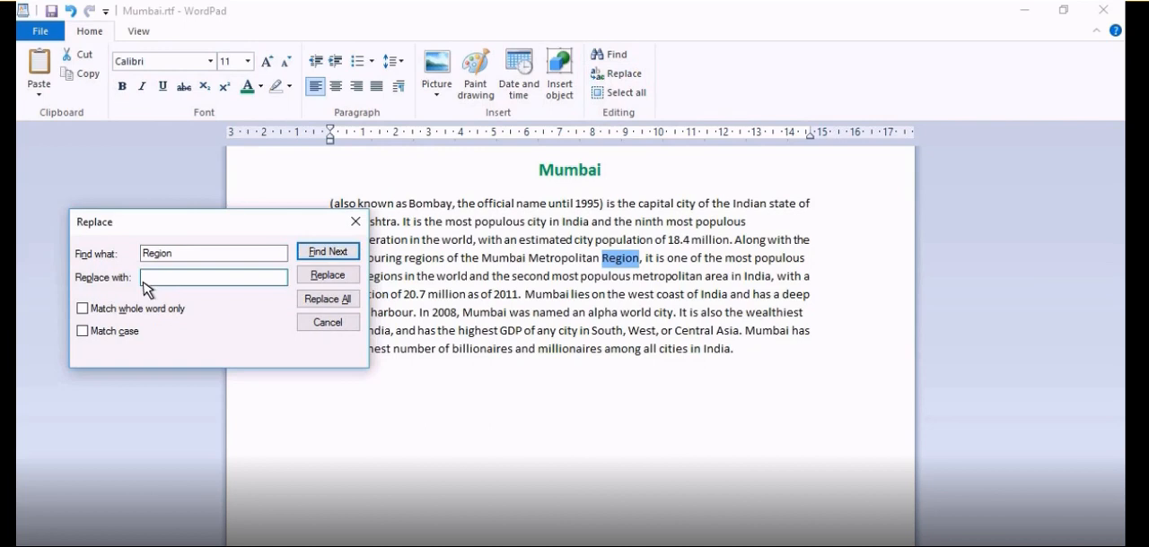
{"action": "type", "text": "Zone"}
{"action": "left_click", "coordinate": [334, 277]}
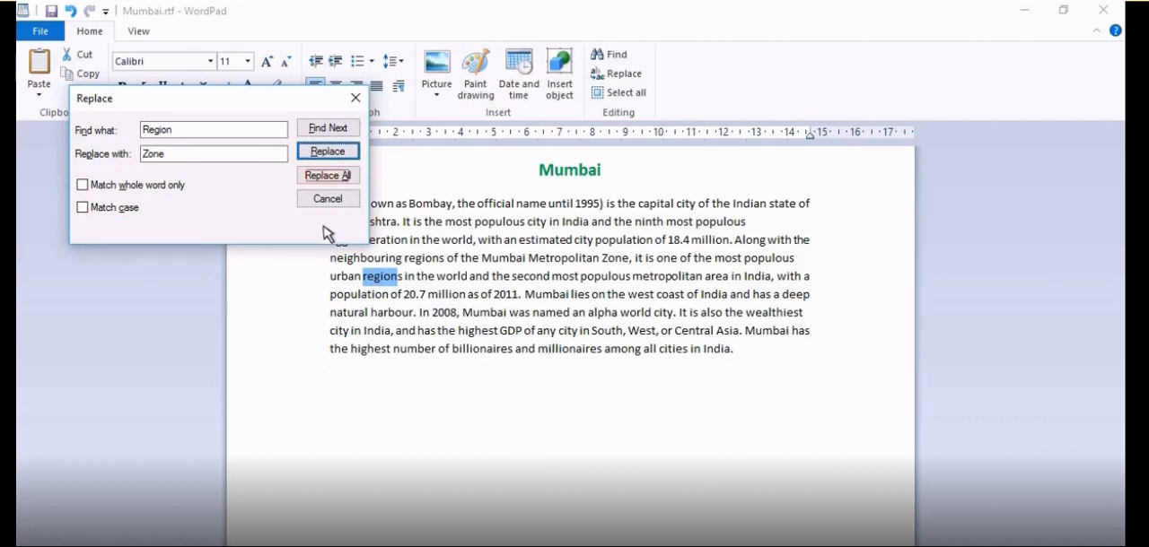
- Replace all remaining occurrences of "Region" with "Zone", and enable the whole-word and case matching options for the replacement
{"action": "left_click", "coordinate": [327, 177]}
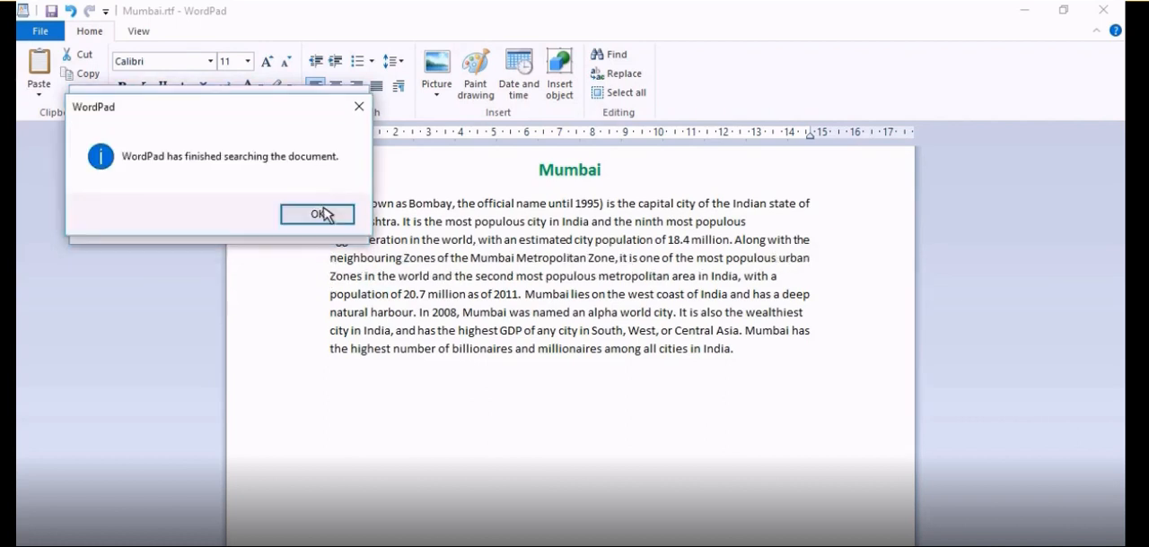
{"action": "left_click", "coordinate": [327, 215]}
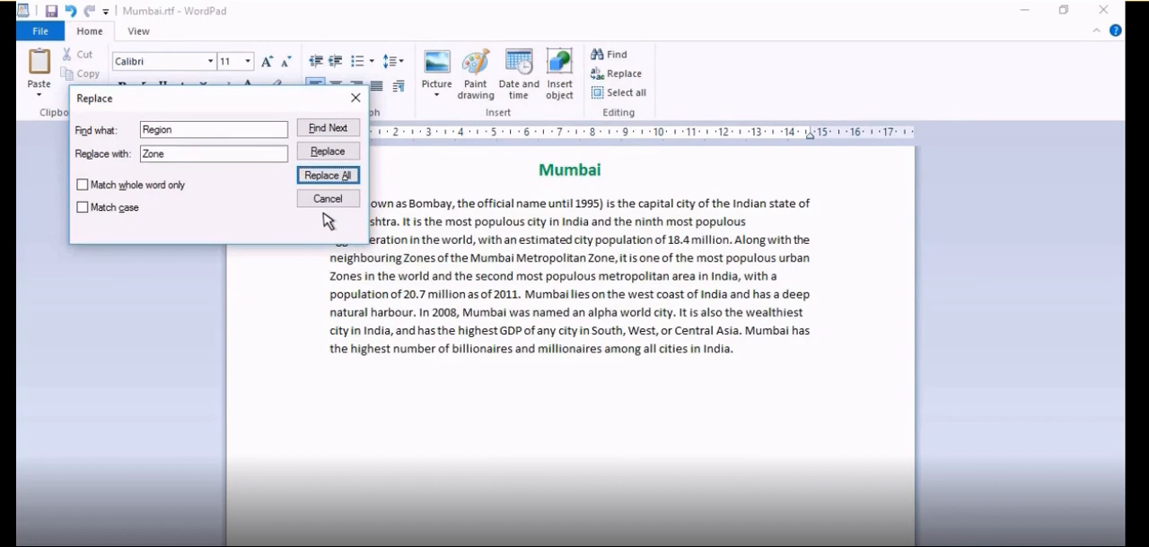
{"action": "left_click", "coordinate": [83, 186]}
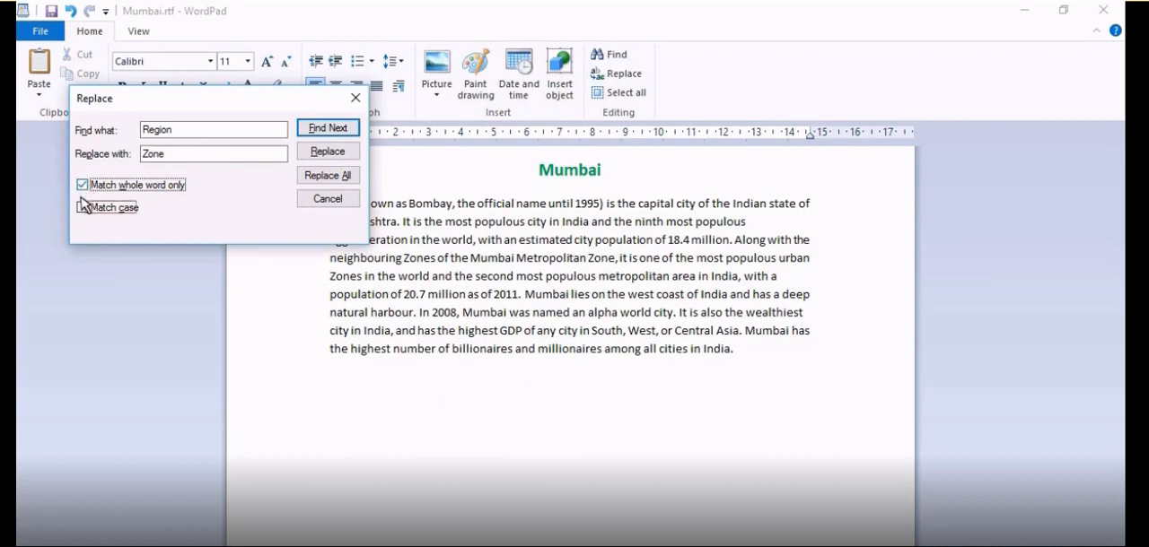
{"action": "left_click", "coordinate": [82, 208]}
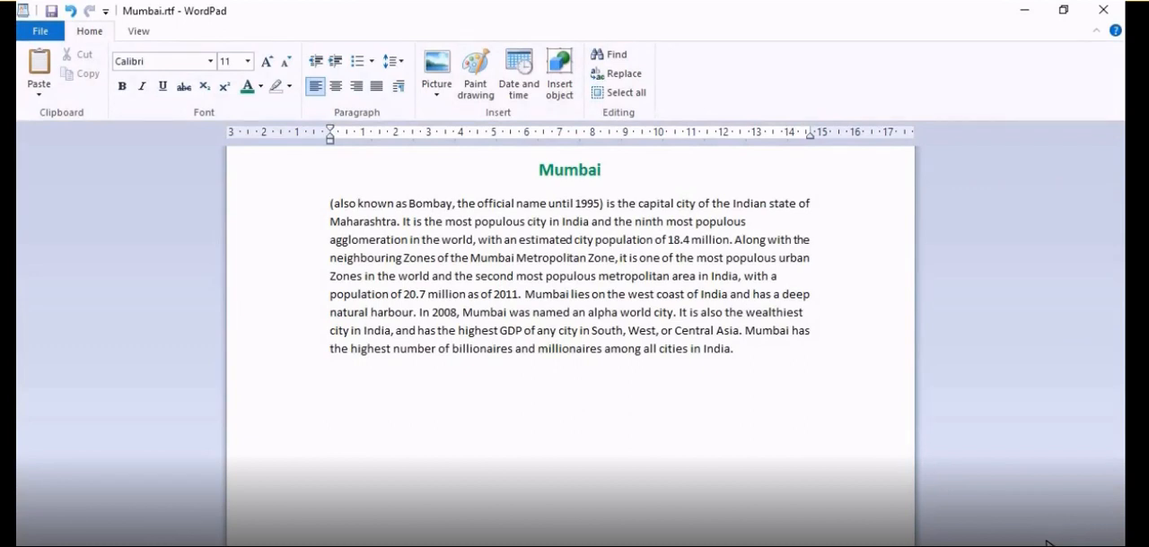
- Cut the paragraph's last sentence, starting "Mumbai has the highest number of billionaires", and put it back in the same place
{"action": "left_click_drag", "start_coordinate": [744, 332], "coordinate": [746, 364]}
{"action": "key", "text": "ctrl+c"}
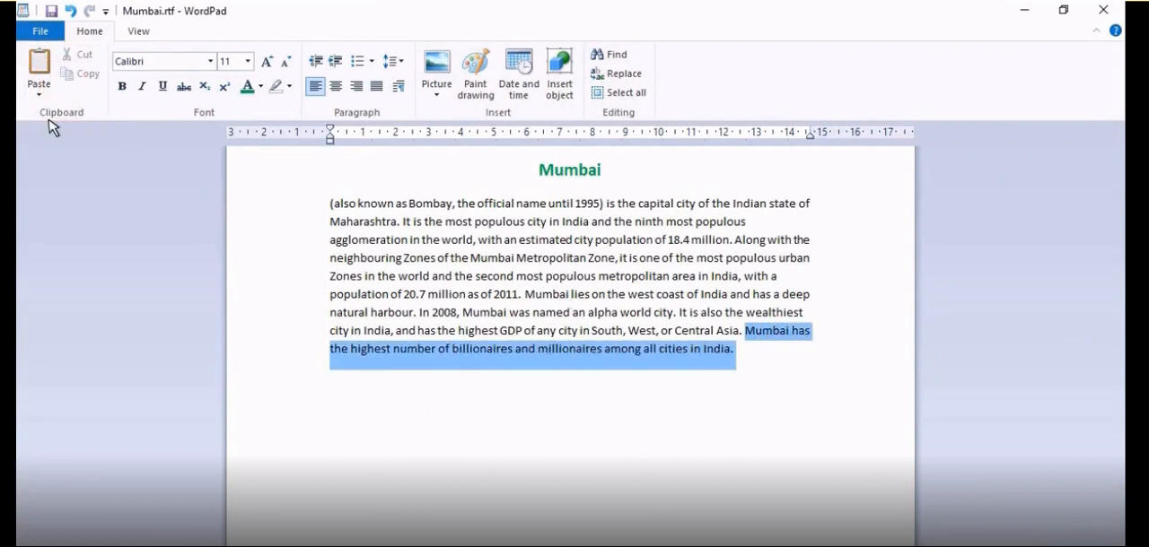
{"action": "left_click", "coordinate": [79, 59]}
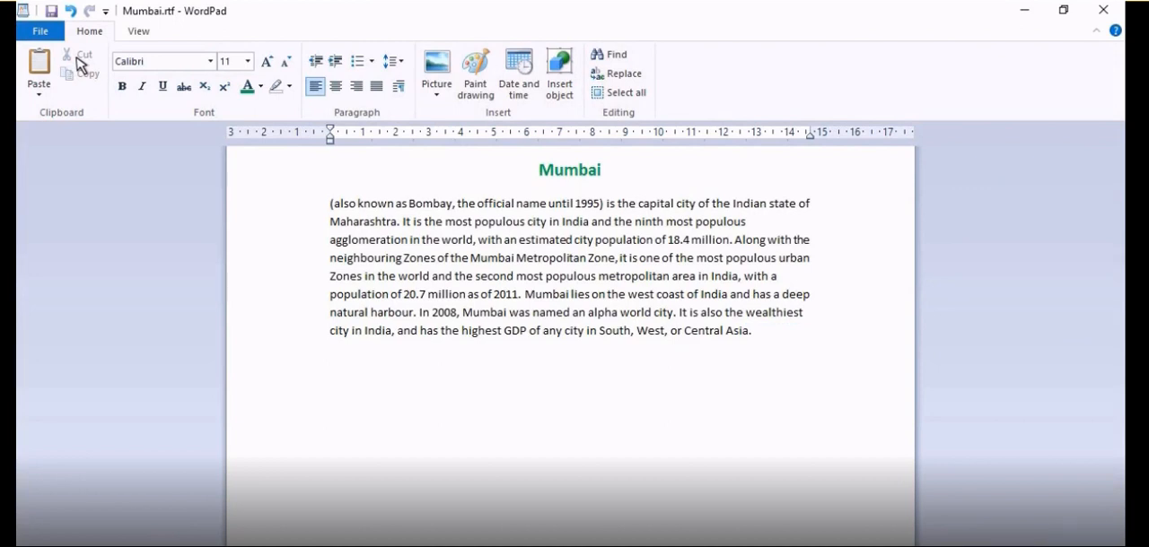
{"action": "key", "text": "ctrl+v"}
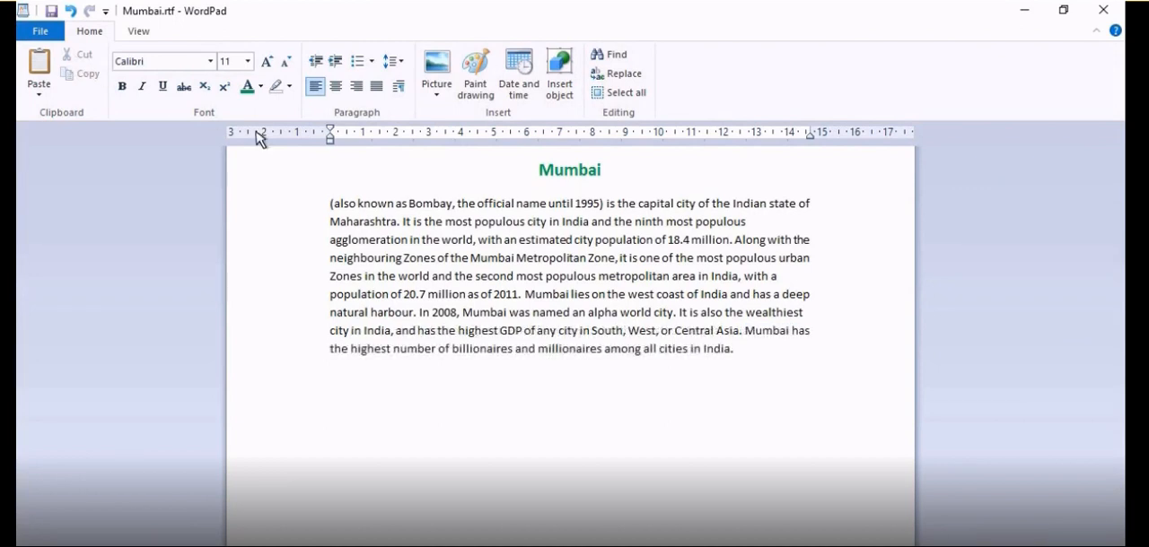
- Paste a copy of the paragraph's last sentence on a new line below the paragraph, and undo the paste
{"action": "left_click_drag", "start_coordinate": [745, 332], "coordinate": [734, 359]}
{"action": "left_click", "coordinate": [81, 76]}
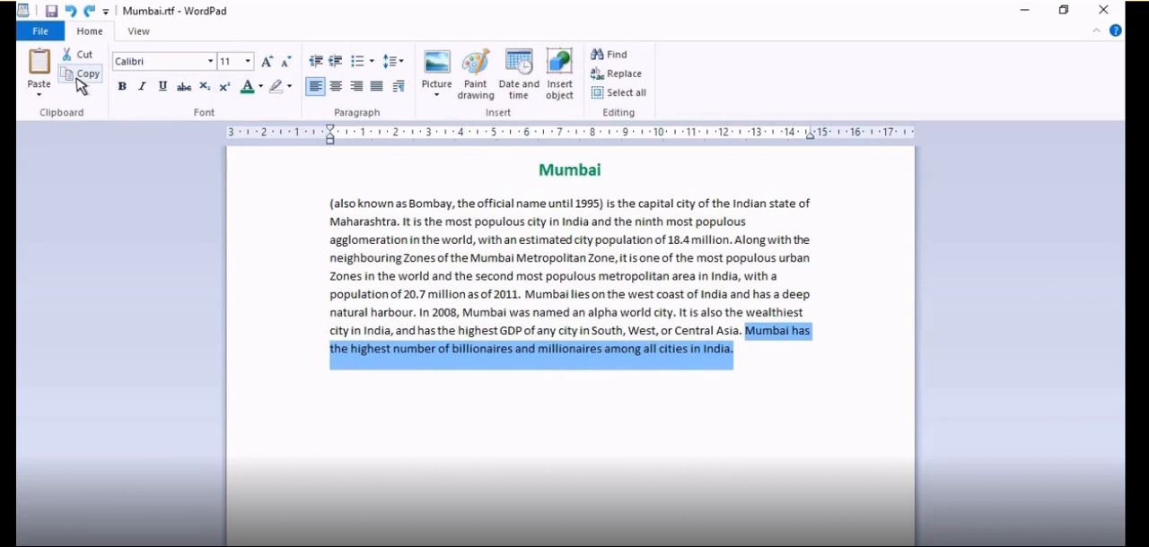
{"action": "left_click", "coordinate": [332, 376]}
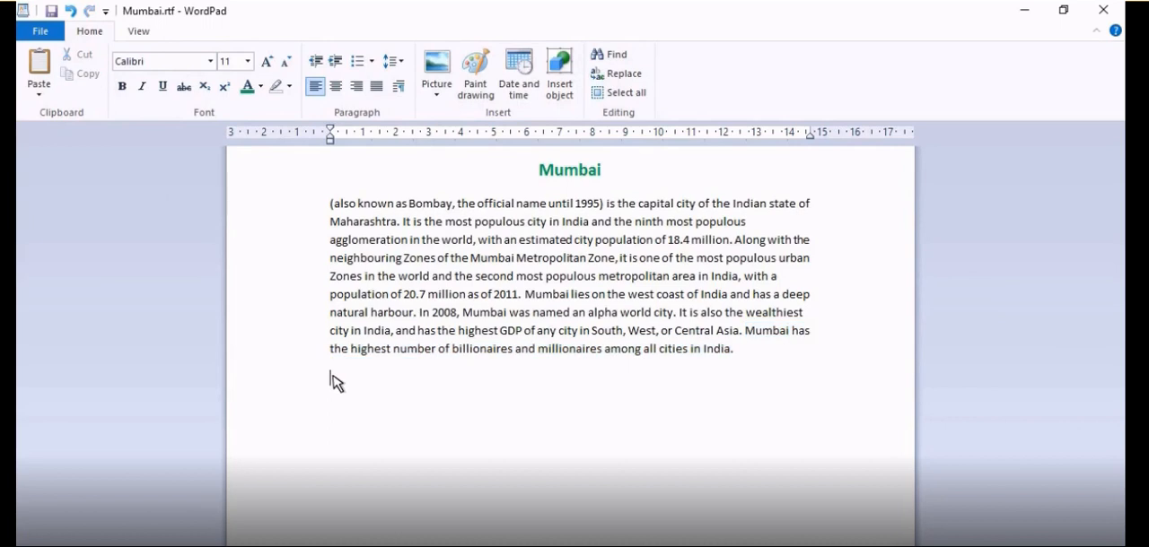
{"action": "left_click", "coordinate": [39, 67]}
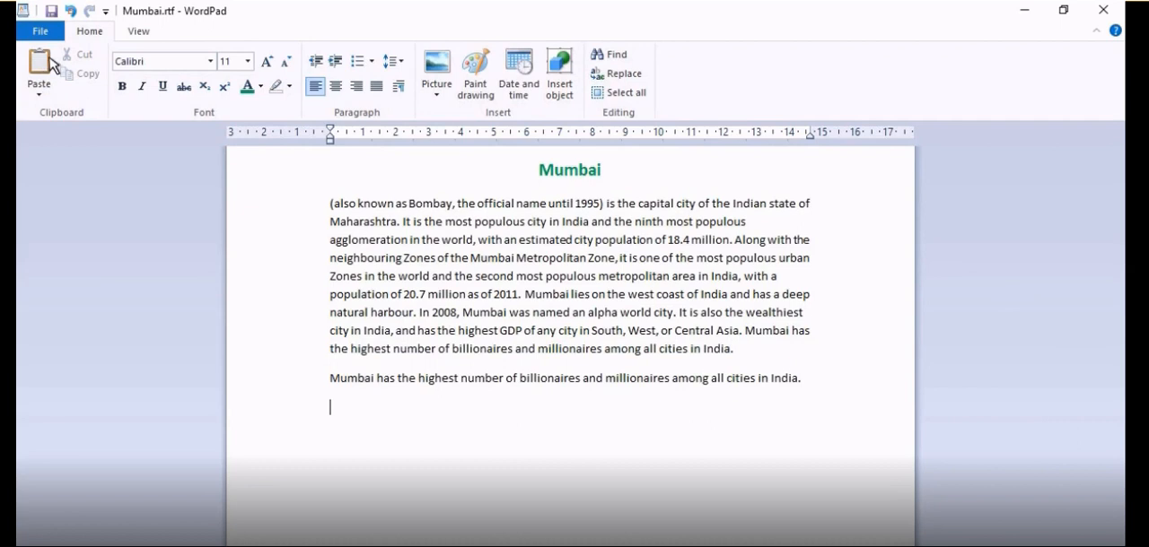
{"action": "left_click", "coordinate": [71, 11]}
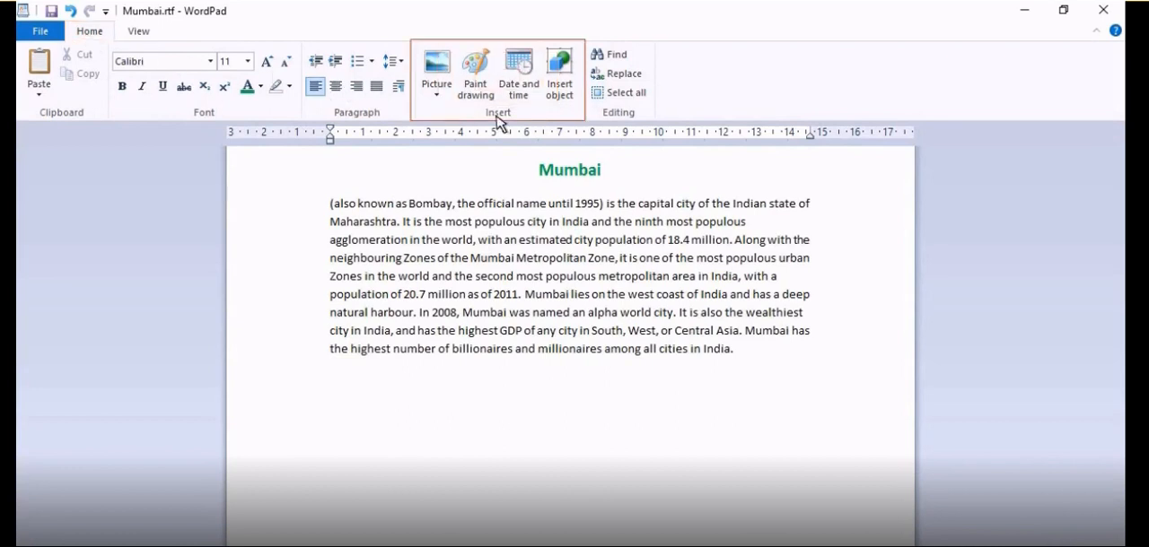
- Insert the picture Mumbai.jpg from the Documents folder below the paragraph, reduced to about 10 cm wide, and delete the picture again
{"action": "left_click", "coordinate": [437, 72]}
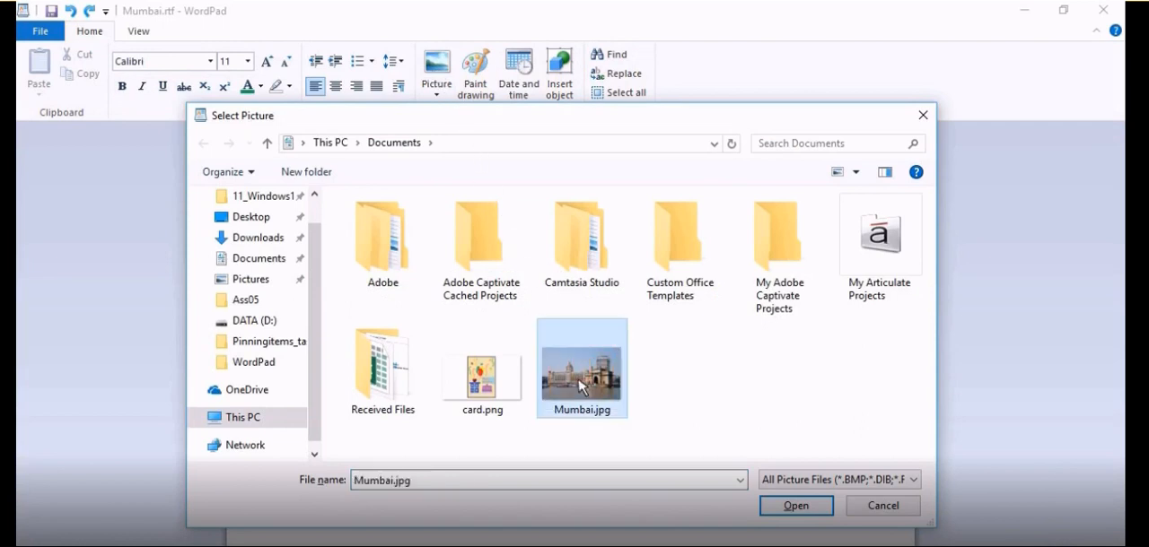
{"action": "left_click", "coordinate": [796, 507]}
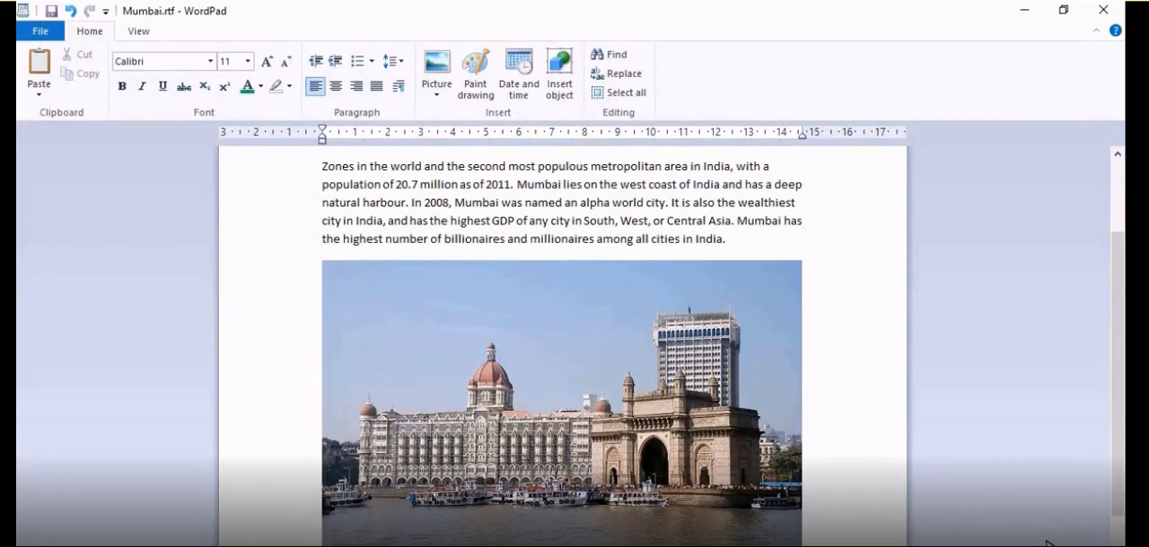
{"action": "left_click", "coordinate": [589, 371]}
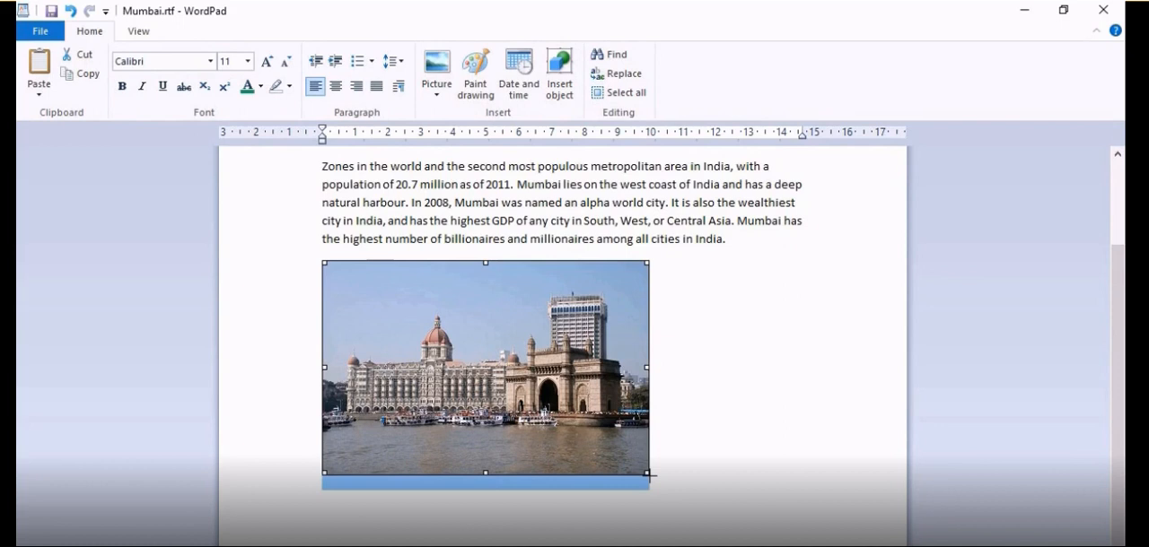
{"action": "key", "text": "Delete"}
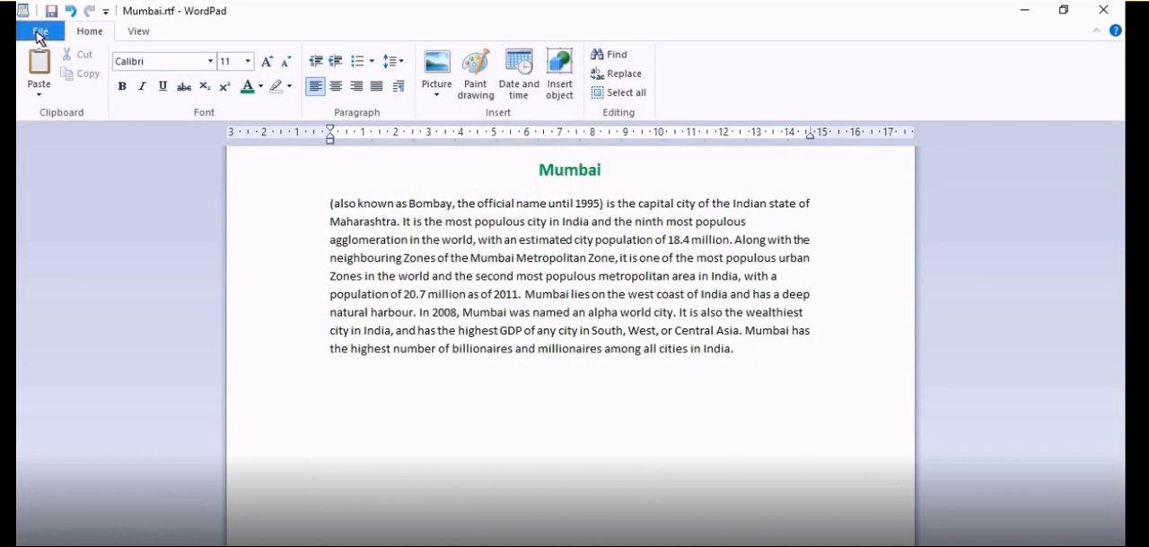